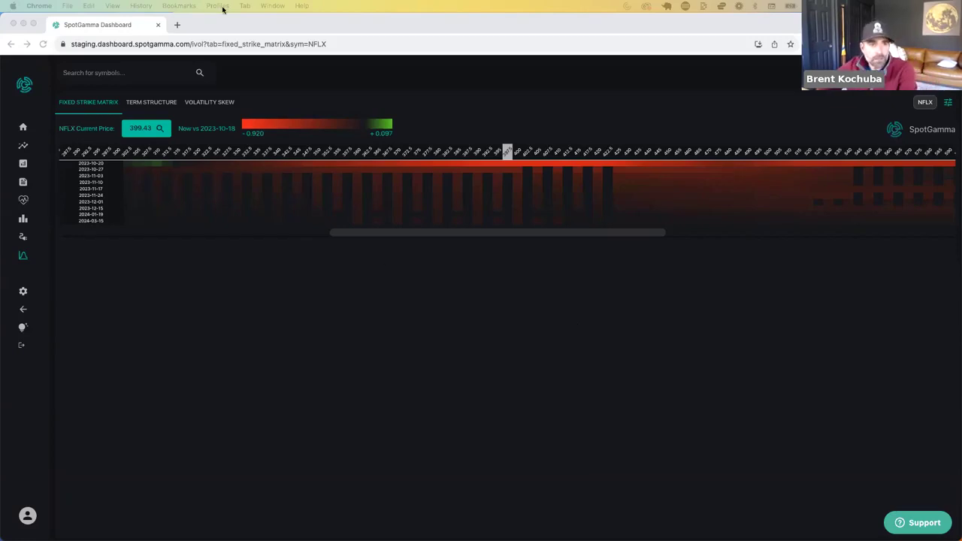
Step: Open tradingview.com in a new browser tab
left_click(177, 25)
type("n")
key("BackSpace")
key("BackSpace")
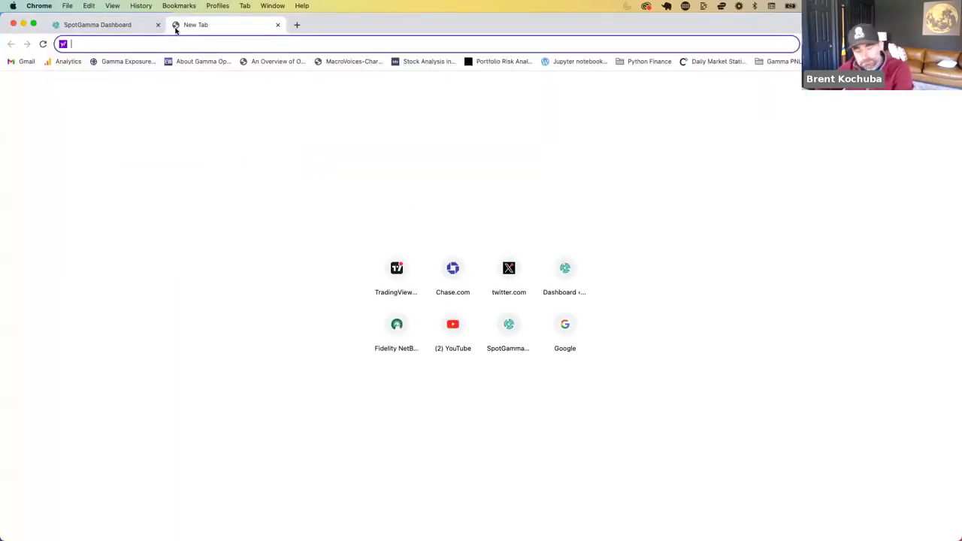
type("t")
key("Return")
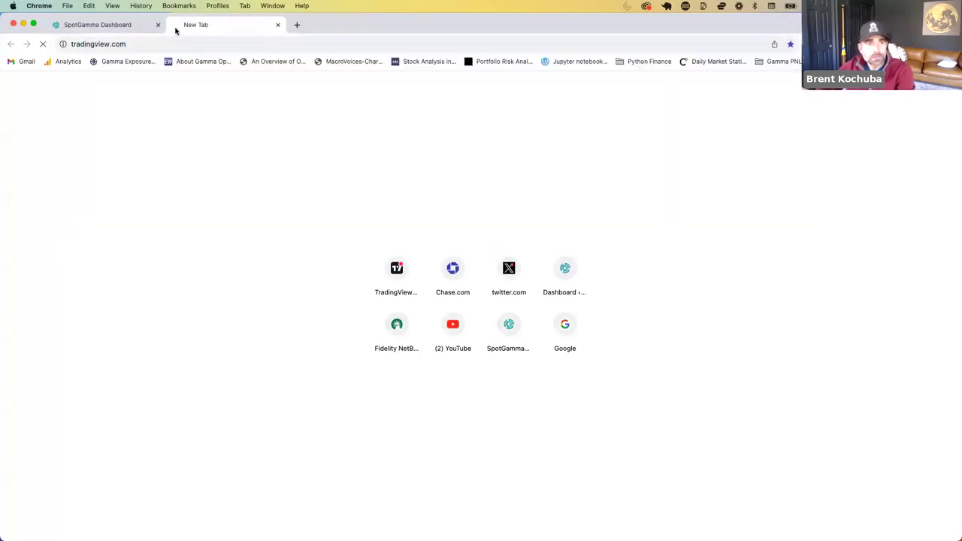
Step: Find NFLX (Netflix, Inc.), launch its chart and set the displayed range to five days
left_click(206, 71)
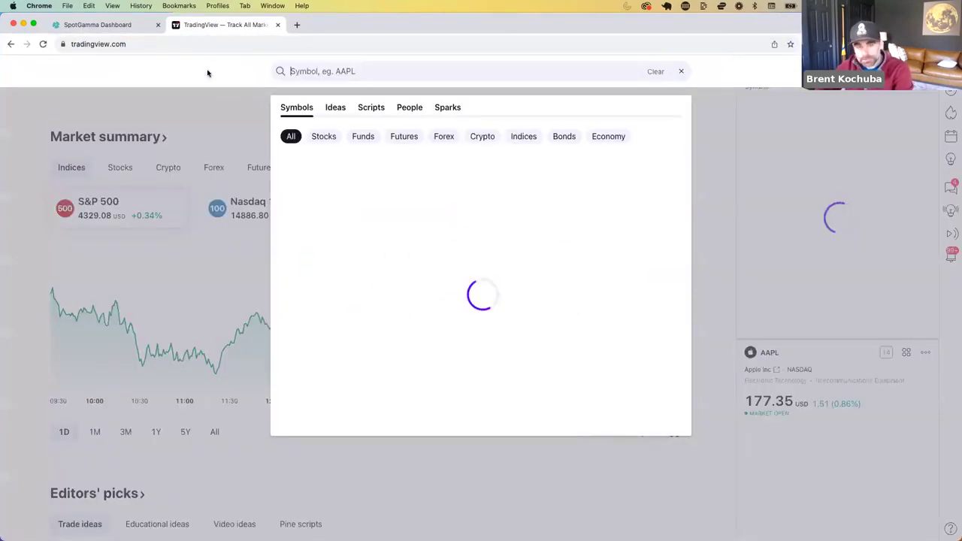
type("NFLX")
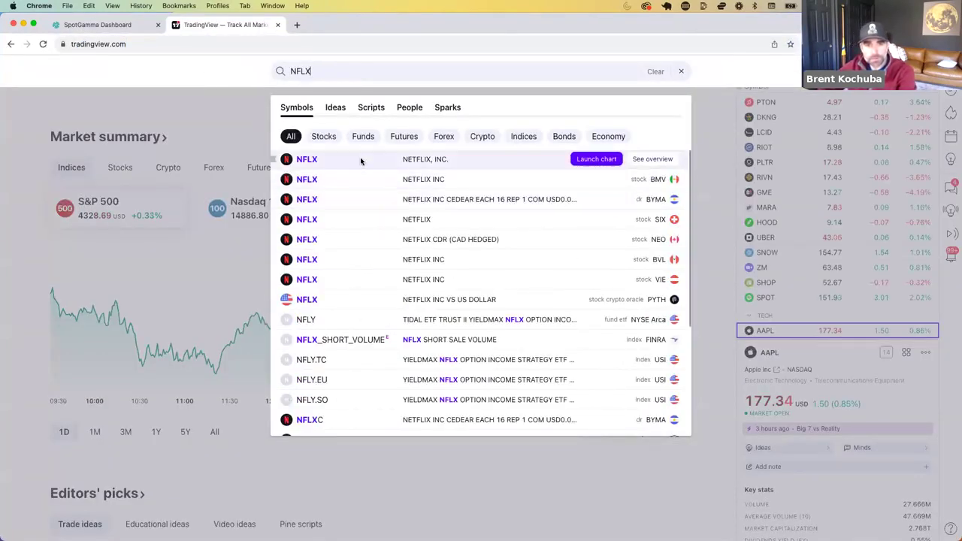
left_click(361, 159)
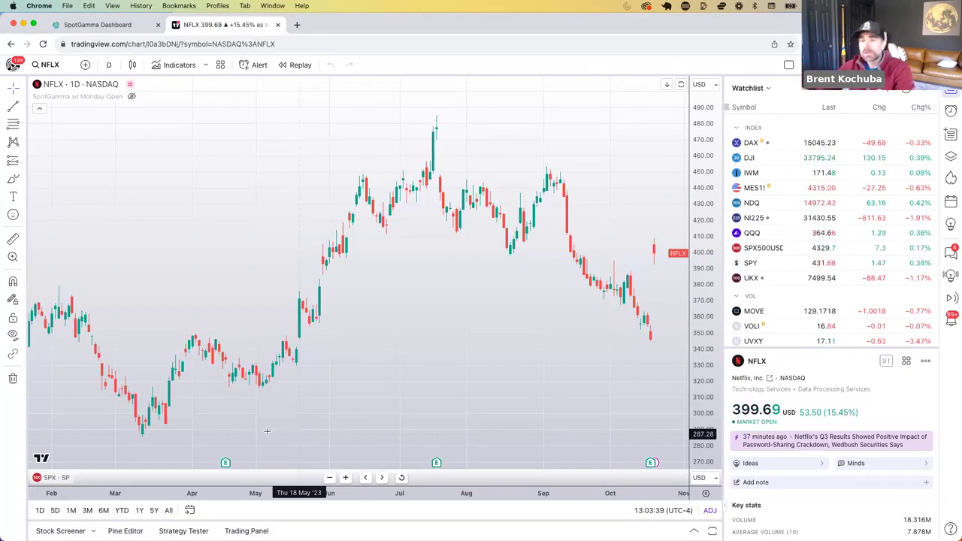
left_click(55, 510)
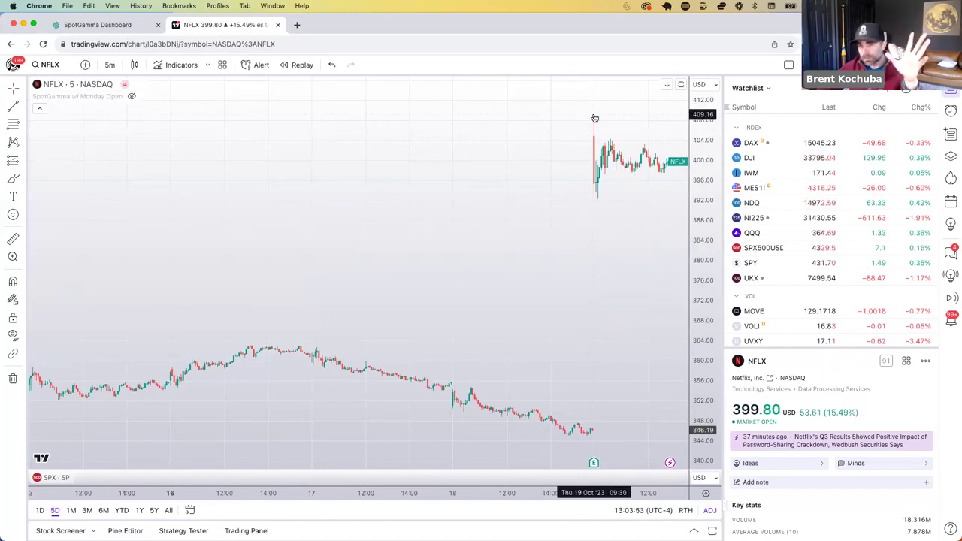
Step: Open twitter.com in a new browser tab and go to the SpotGamma account's own profile
left_click(296, 25)
type("twitter.com")
key("Return")
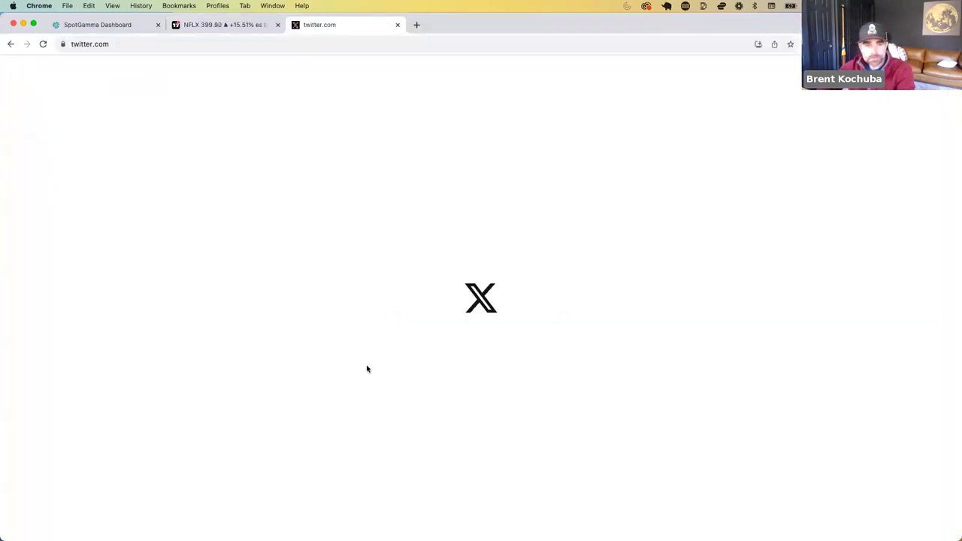
left_click(205, 156)
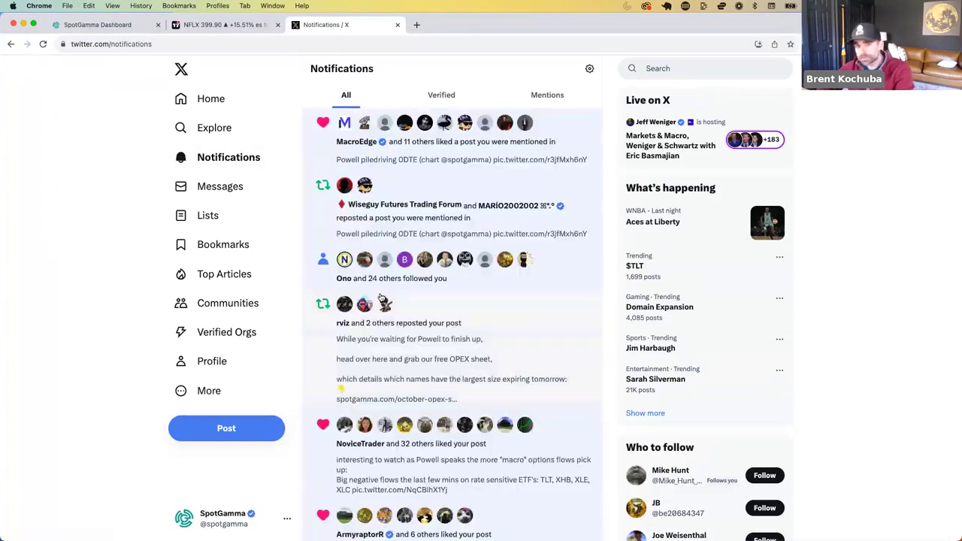
left_click(213, 362)
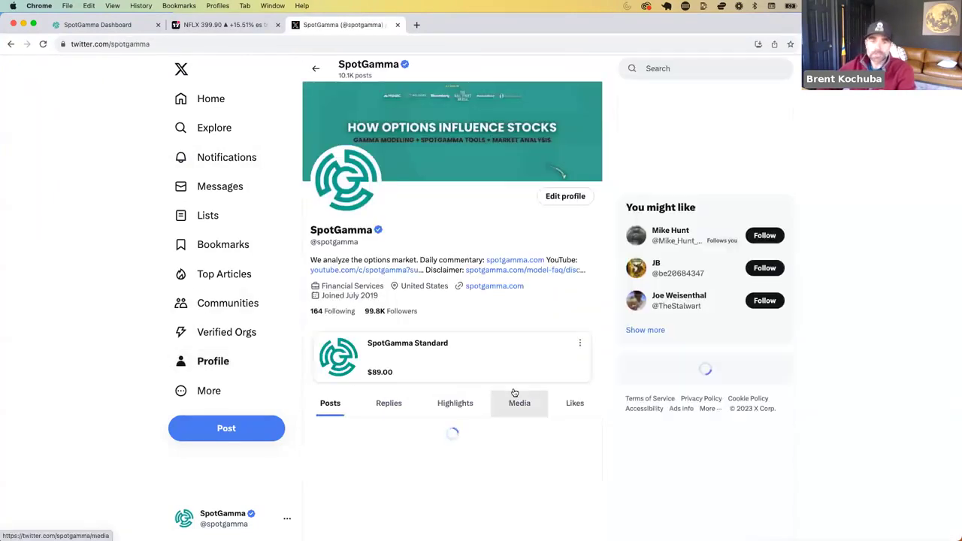
Step: Find the SpotGamma post about $NFLX moving to $400 premarket on earnings and open it
scroll(515, 392, "down", 12)
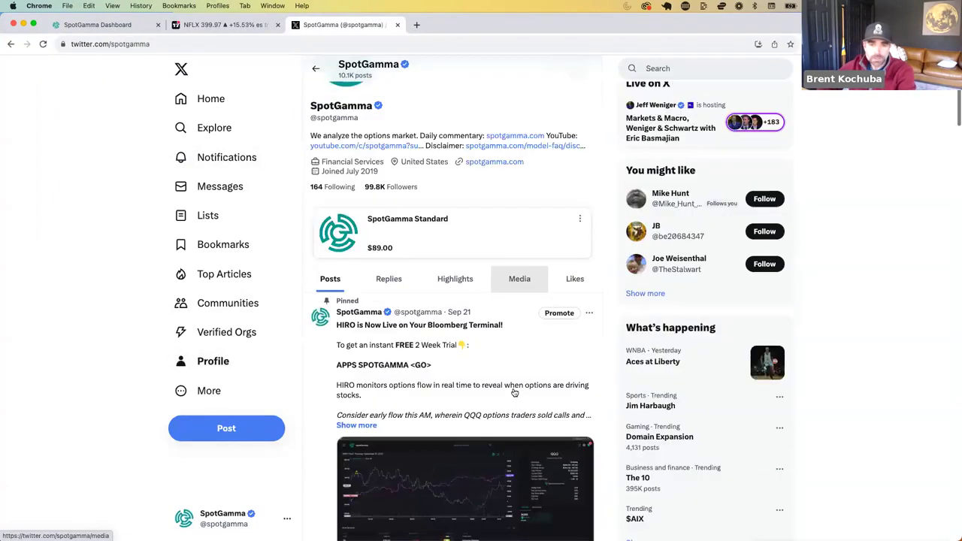
scroll(515, 393, "down", 10)
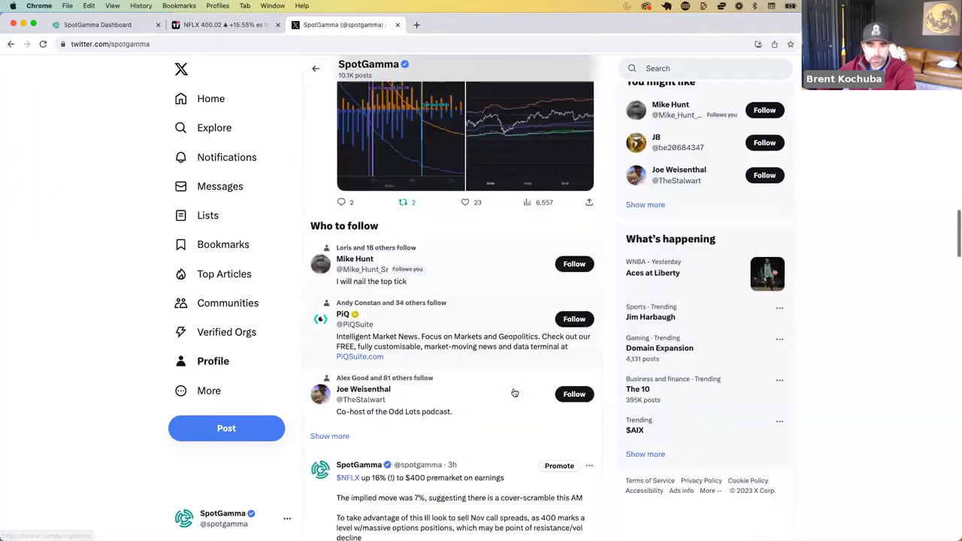
scroll(514, 393, "down", 4)
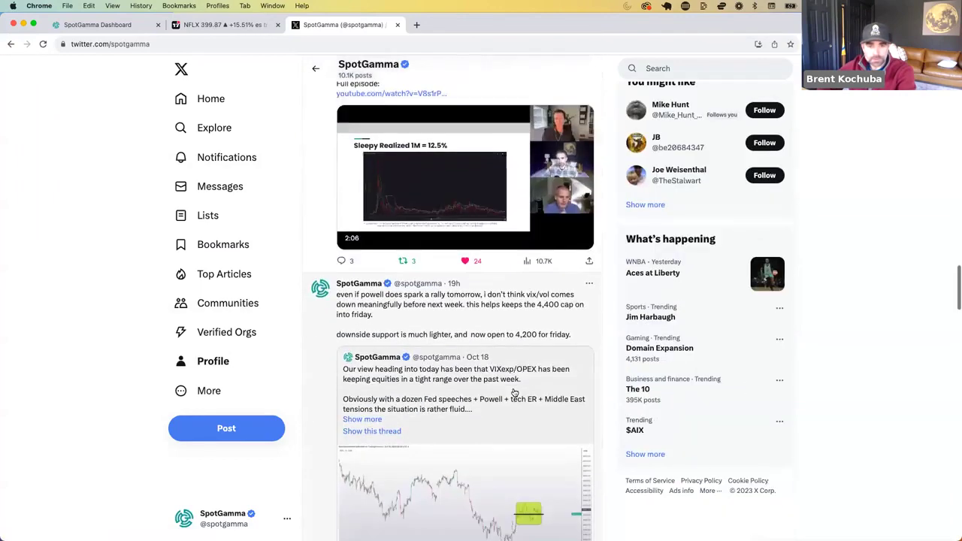
scroll(514, 393, "up", 5)
scroll(515, 393, "up", 1)
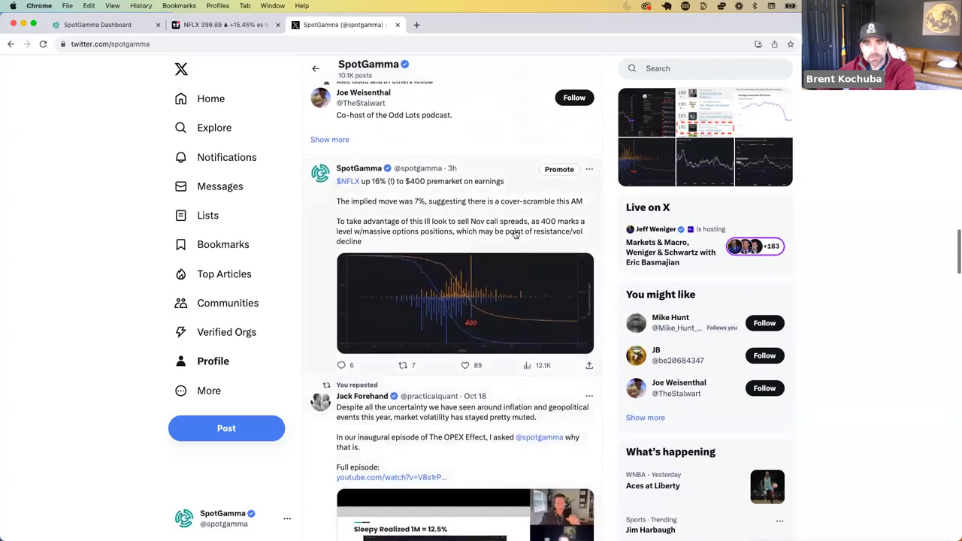
left_click(515, 233)
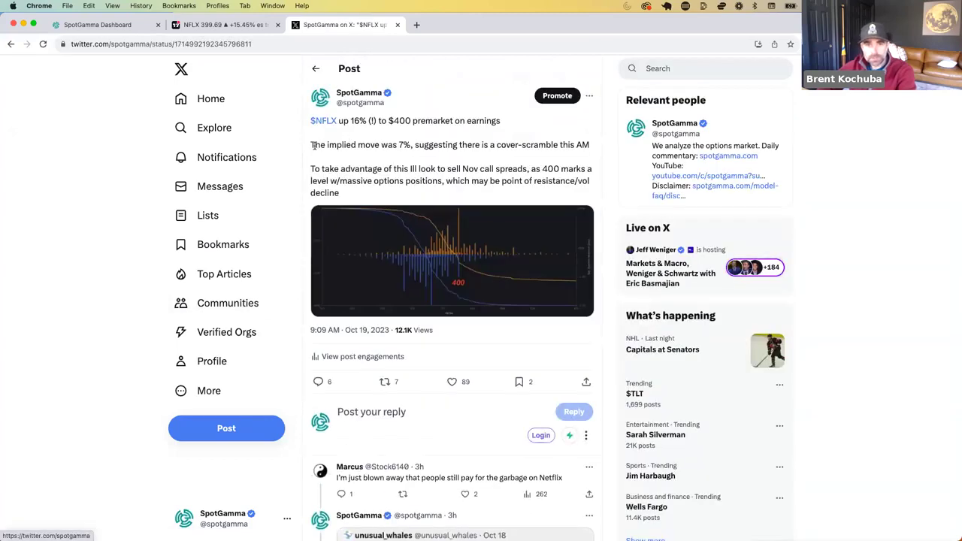
Step: Enlarge the post's strike chart and highlight the text about the implied move and the possible resistance/vol decline
left_click_drag(311, 144, 588, 153)
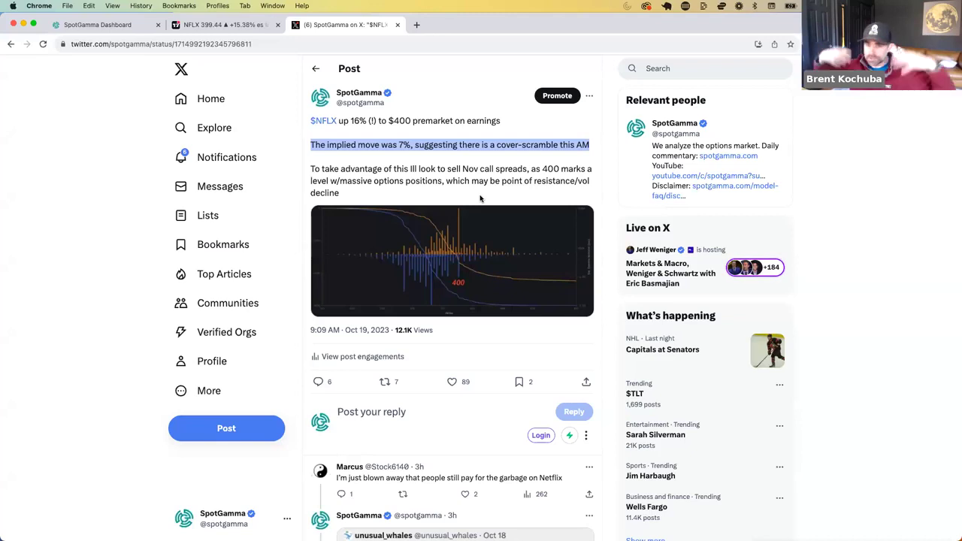
left_click(445, 244)
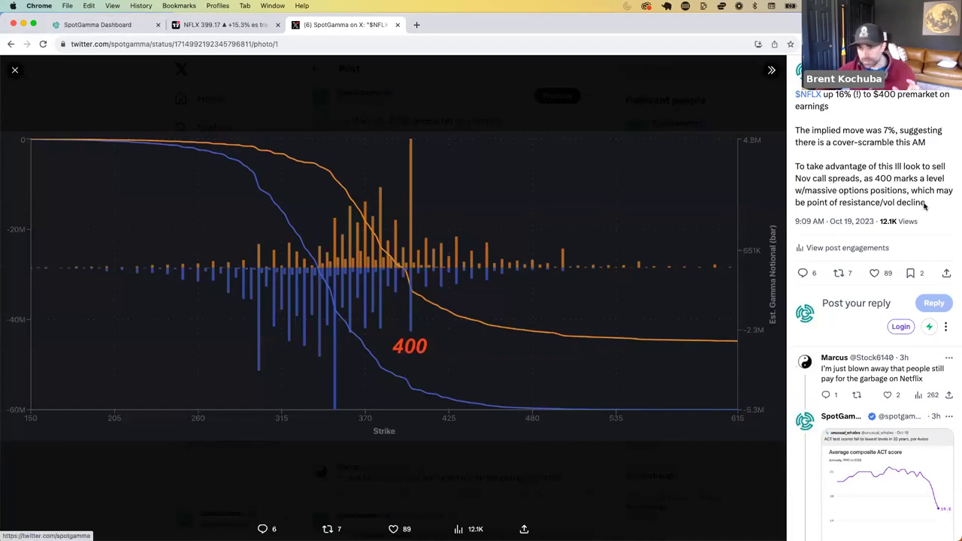
left_click_drag(926, 205, 793, 98)
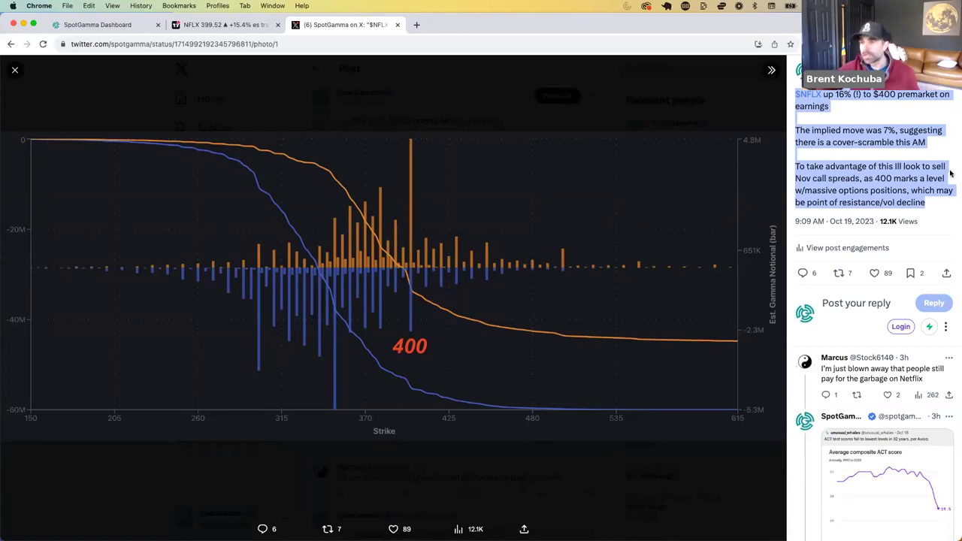
left_click_drag(946, 203, 917, 193)
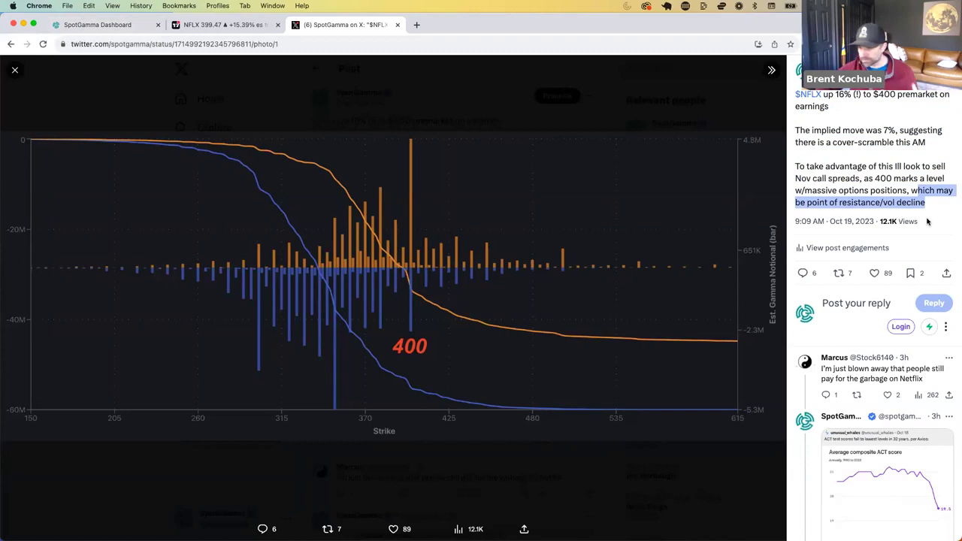
left_click(879, 198)
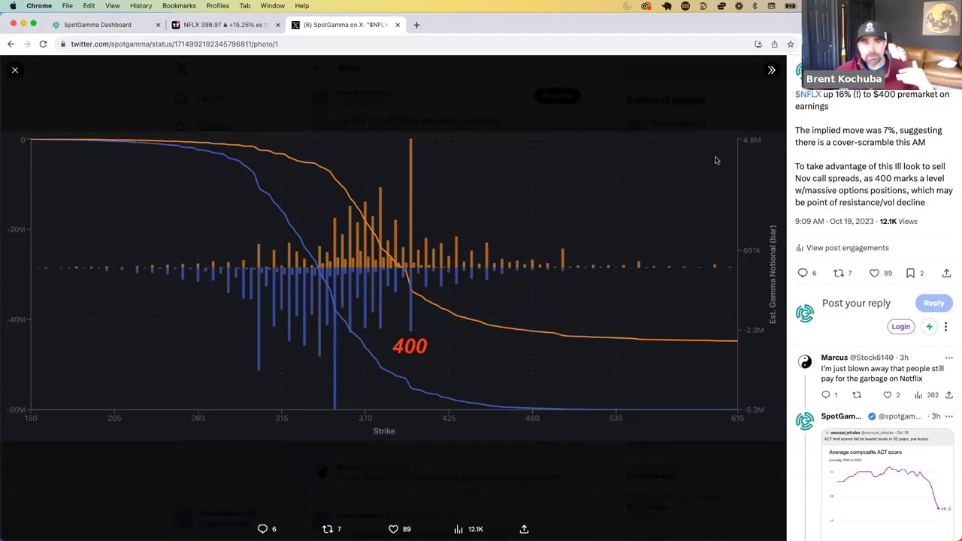
Step: Return to the SpotGamma dashboard and show the NFLX implied volatility term structure
key("ctrl+shift+Tab")
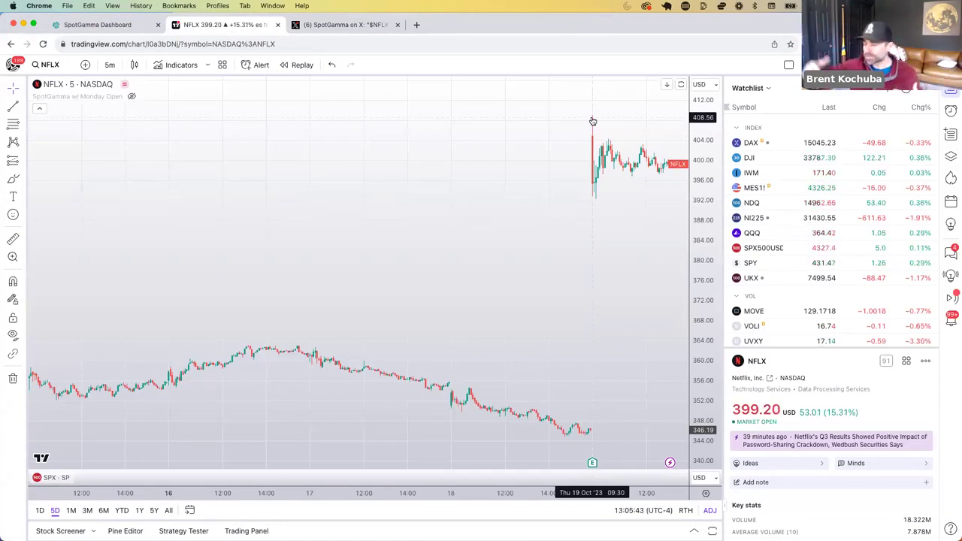
left_click(113, 25)
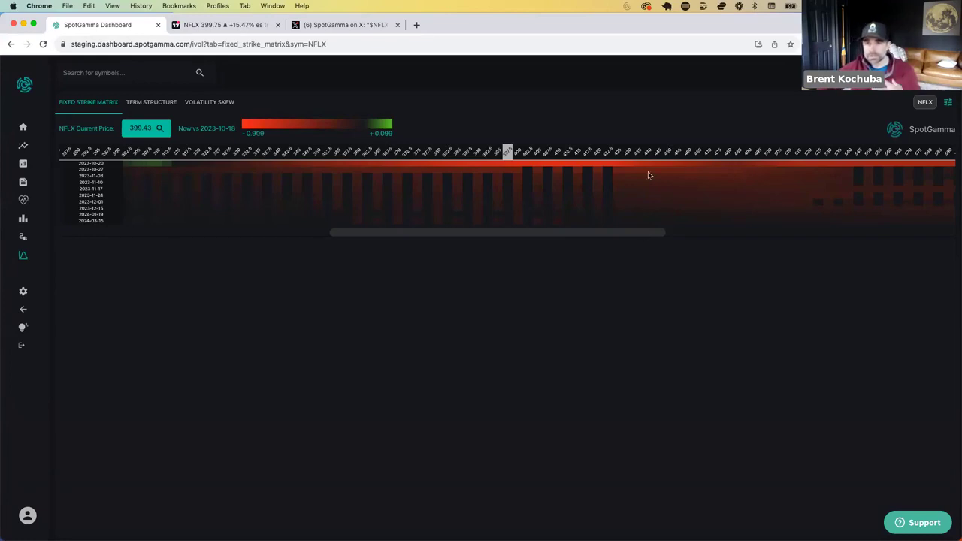
left_click(165, 103)
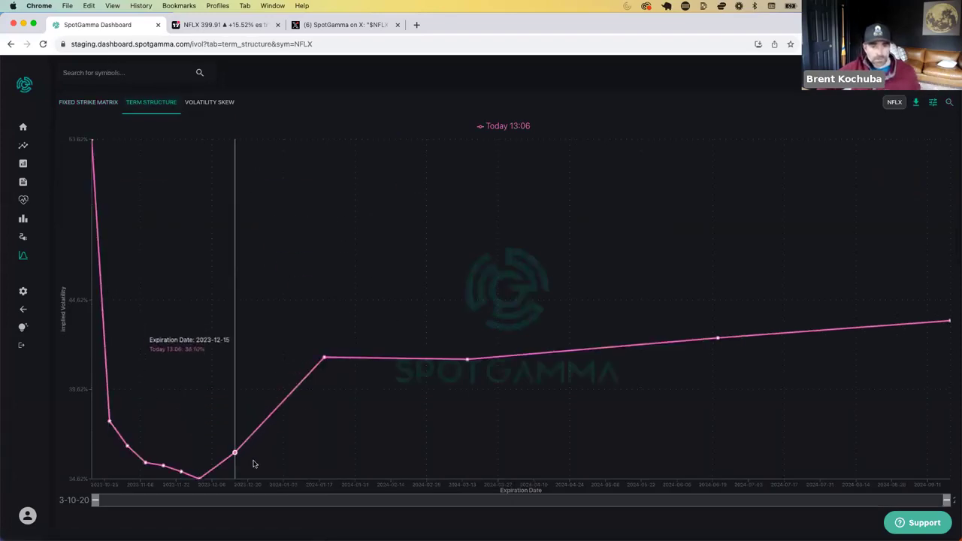
Step: Add 2023-10-18 as a comparison date to the NFLX term structure chart
left_click(933, 103)
left_click(854, 202)
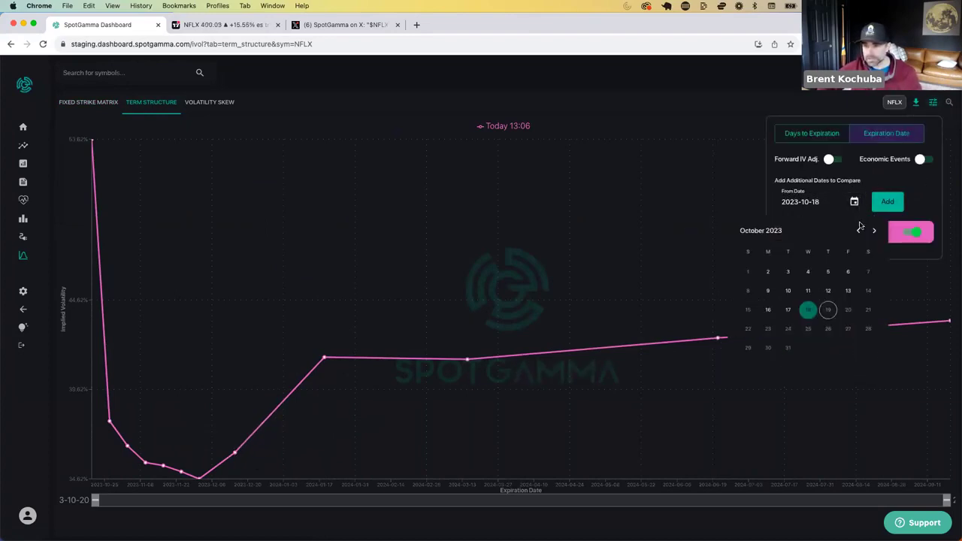
left_click(809, 311)
left_click(888, 202)
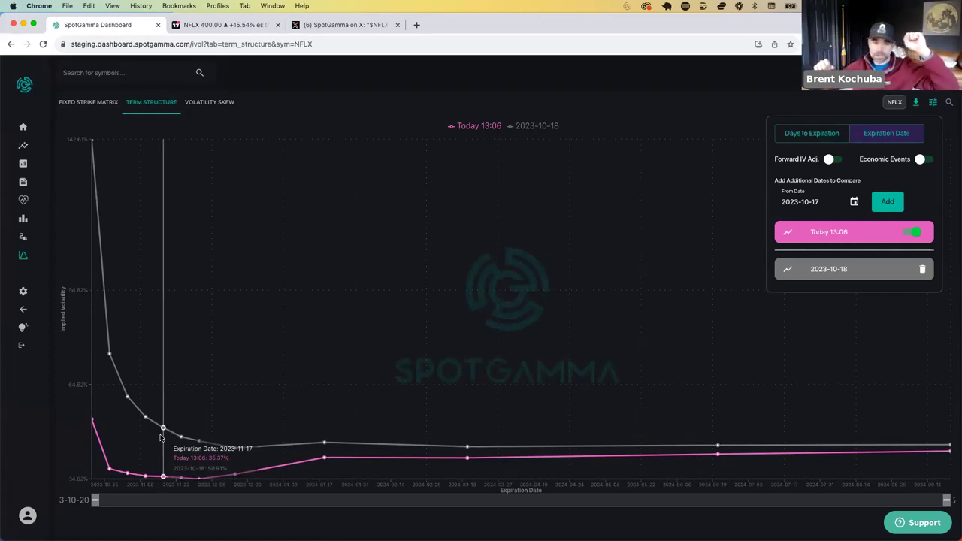
Step: Switch back to the TradingView NFLX chart and examine the price action around the 19 October open
key("ctrl+Tab")
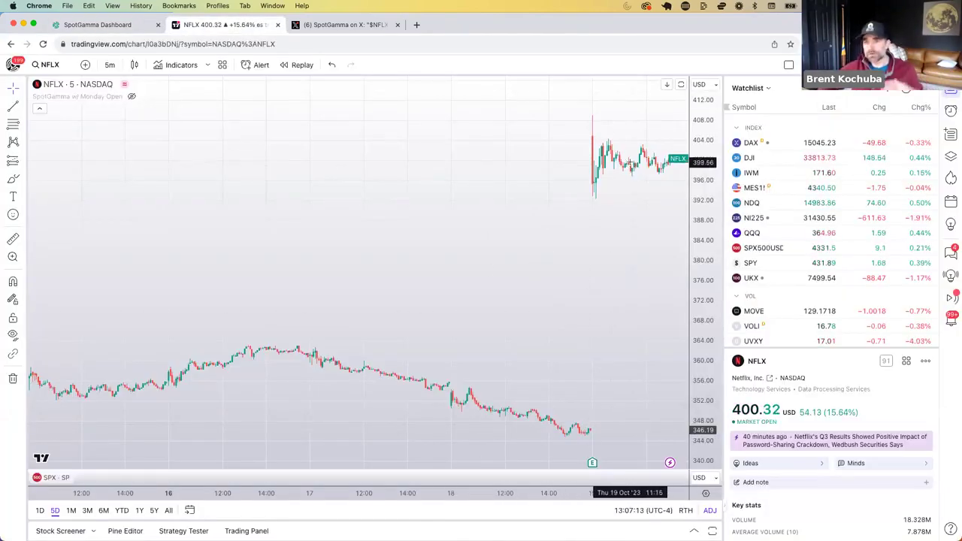
left_click(113, 25)
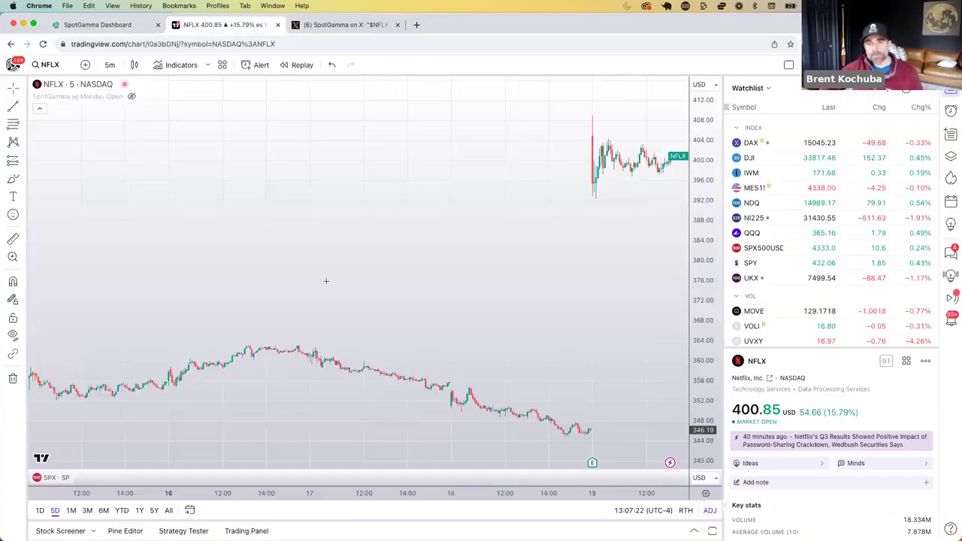
left_click(240, 26)
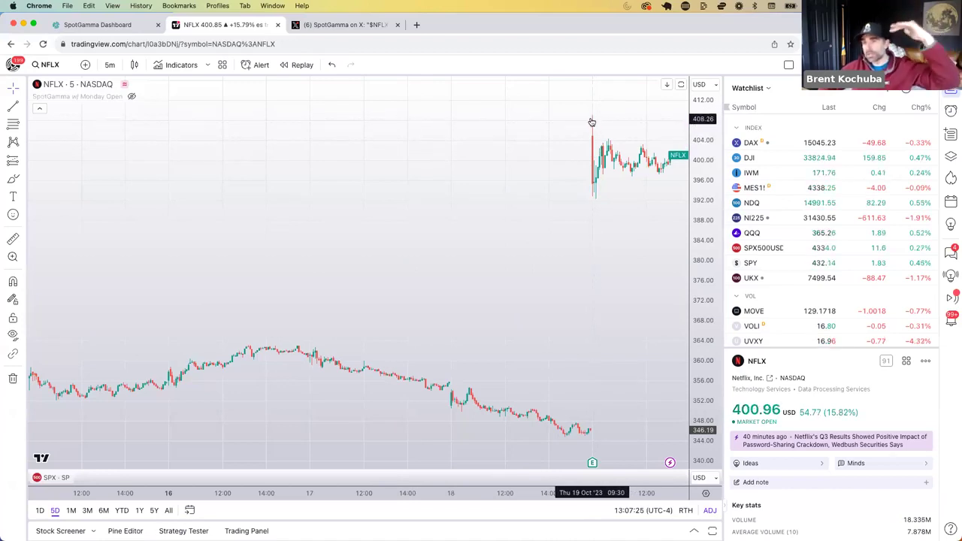